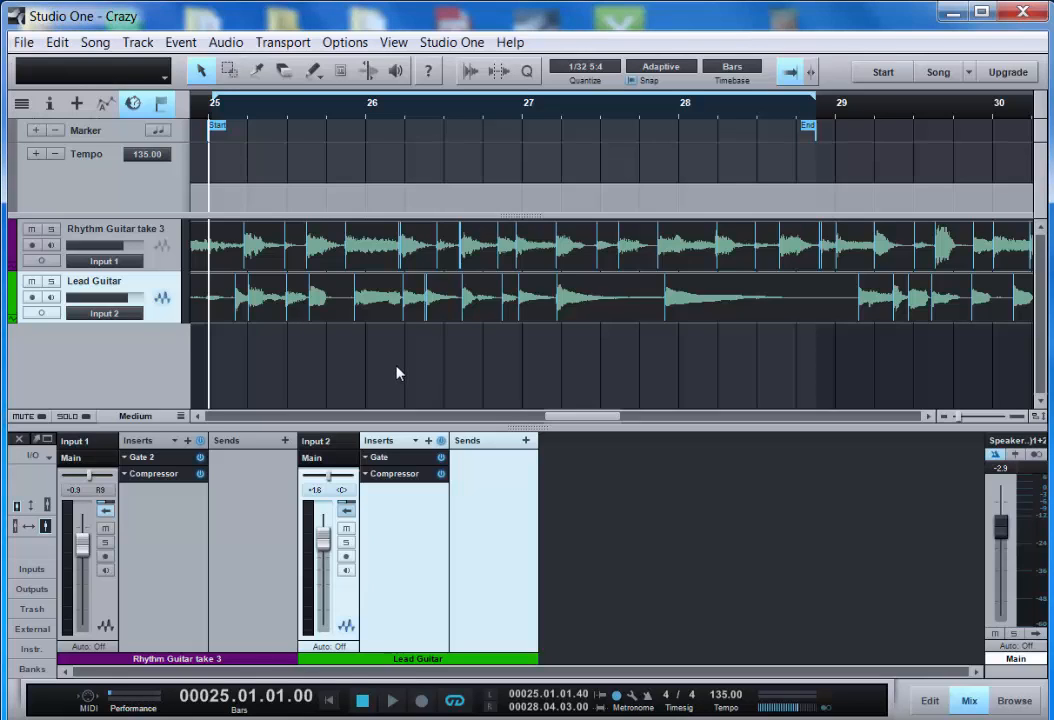
- Solo the Rhythm Guitar take 3 track and play the looped section to audition it
key("space")
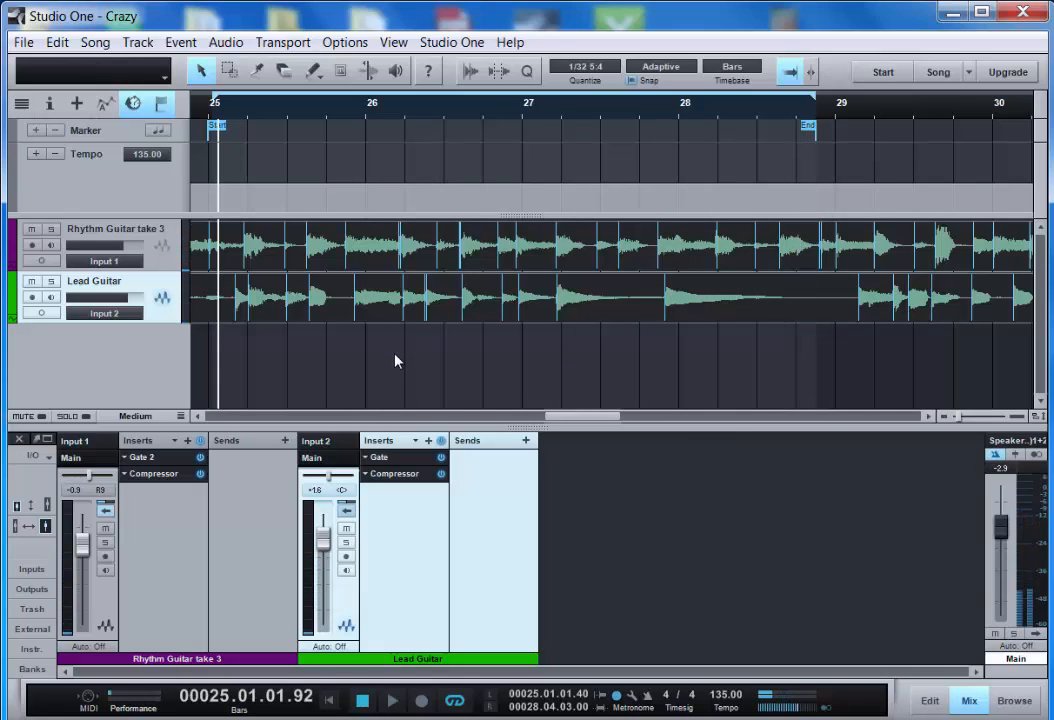
key("KP_0")
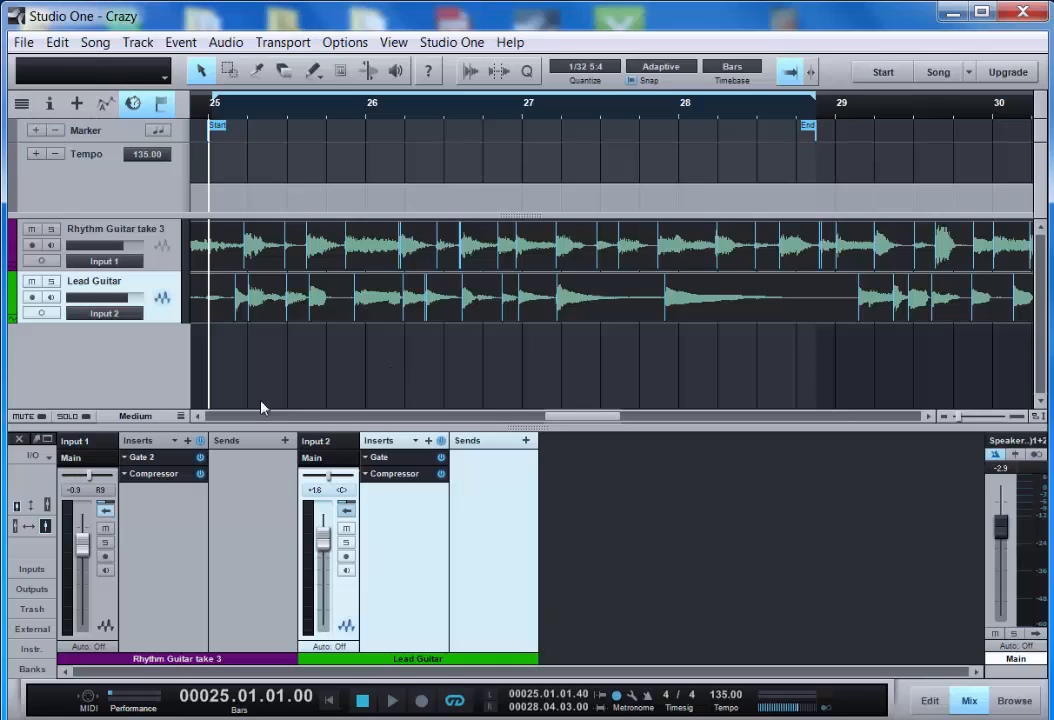
left_click(104, 542)
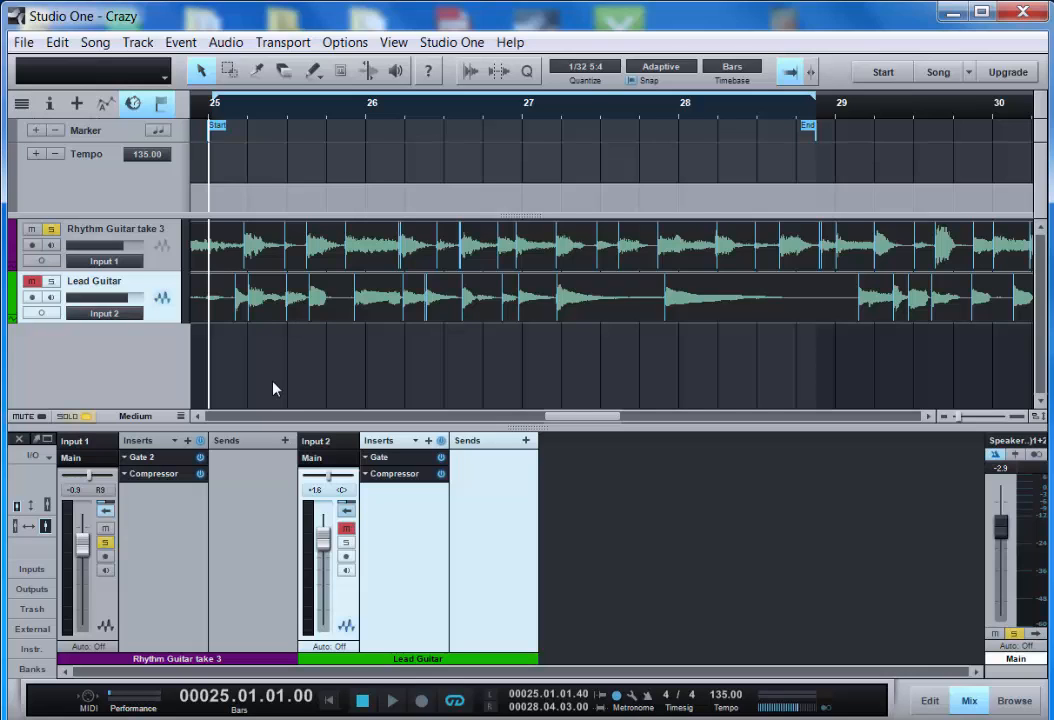
key("space")
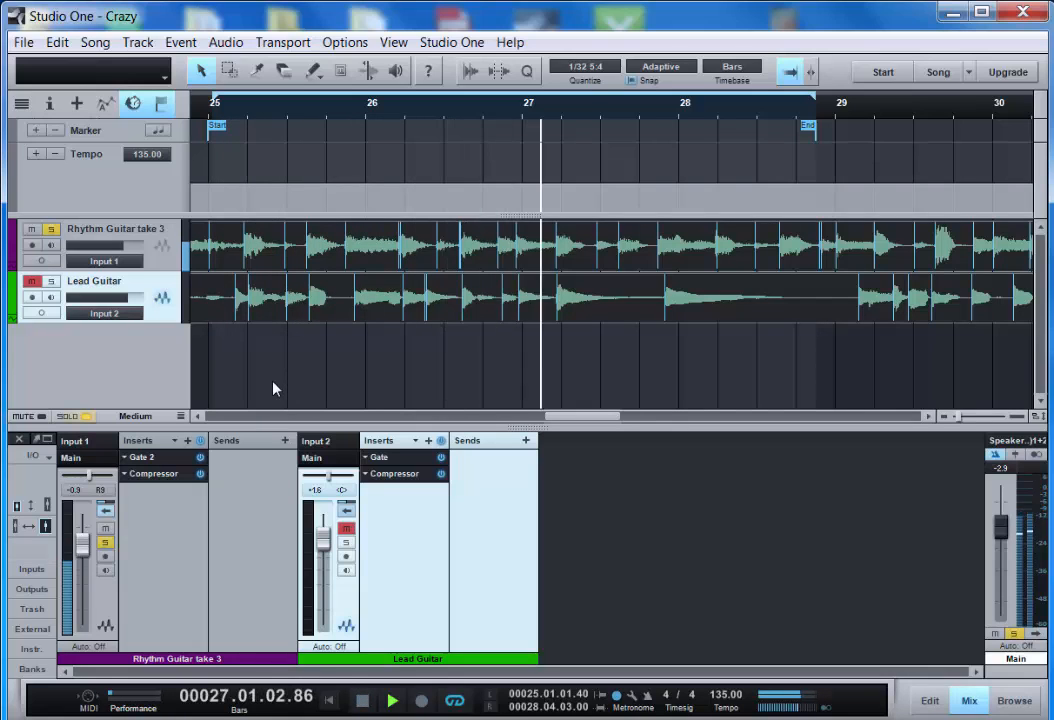
key("space")
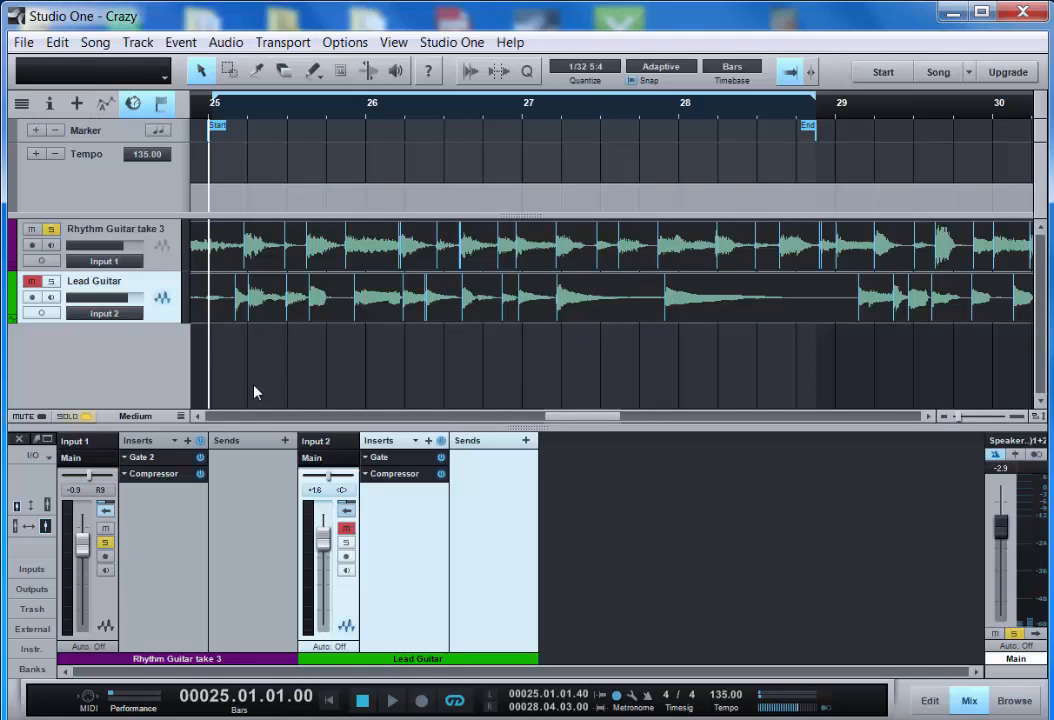
- Insert a Chorus effect on the Rhythm Guitar take 3 channel, choosing the Sine LFO shape and 2 voices
left_click(187, 440)
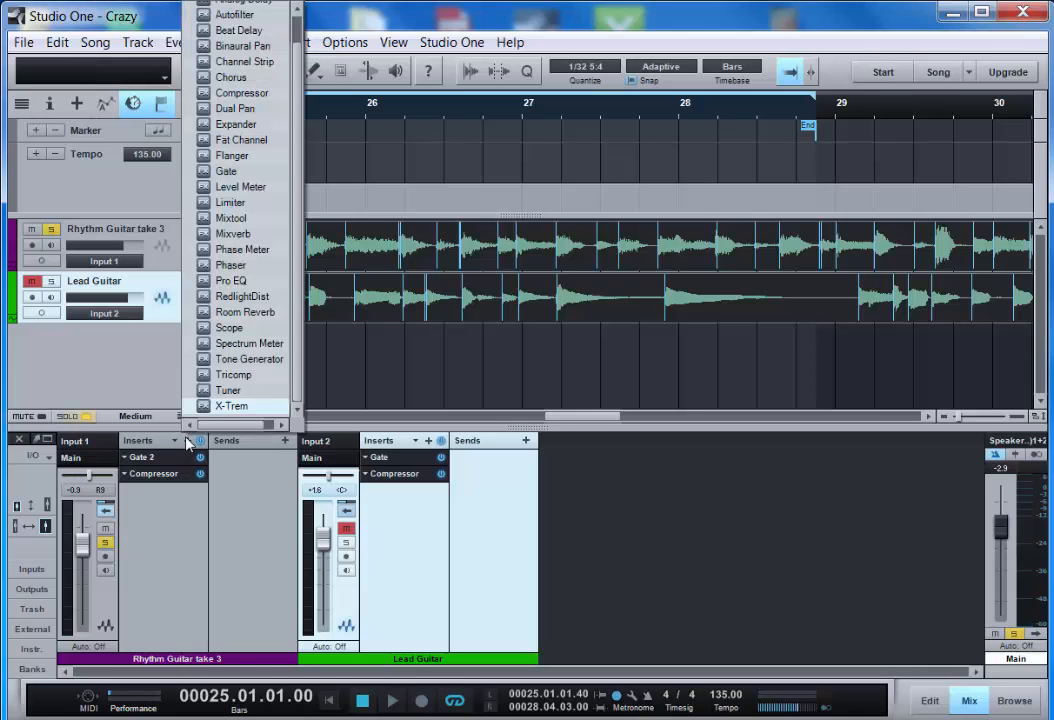
left_click(232, 77)
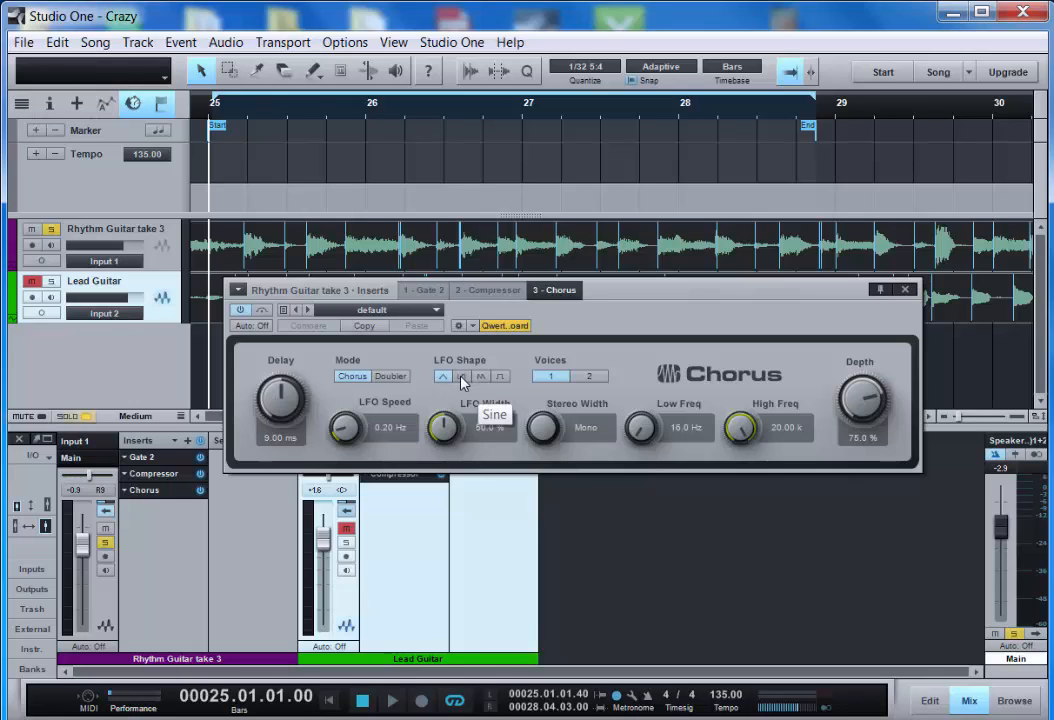
left_click(463, 381)
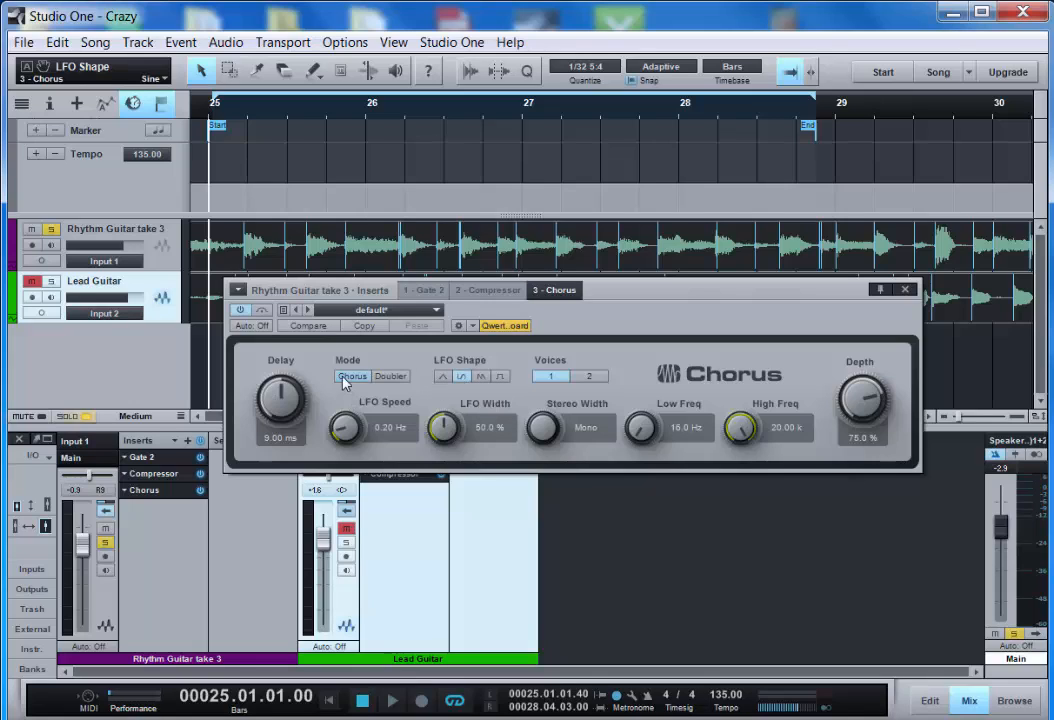
left_click(590, 377)
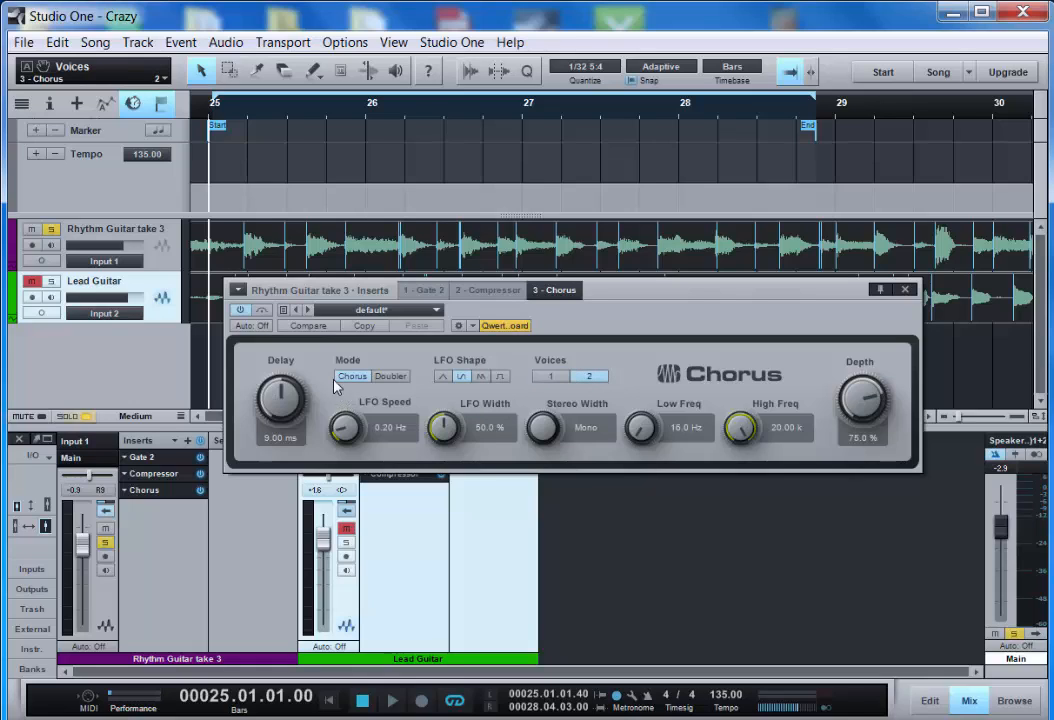
- Load the Accoustic preset into the chorus
left_click(410, 310)
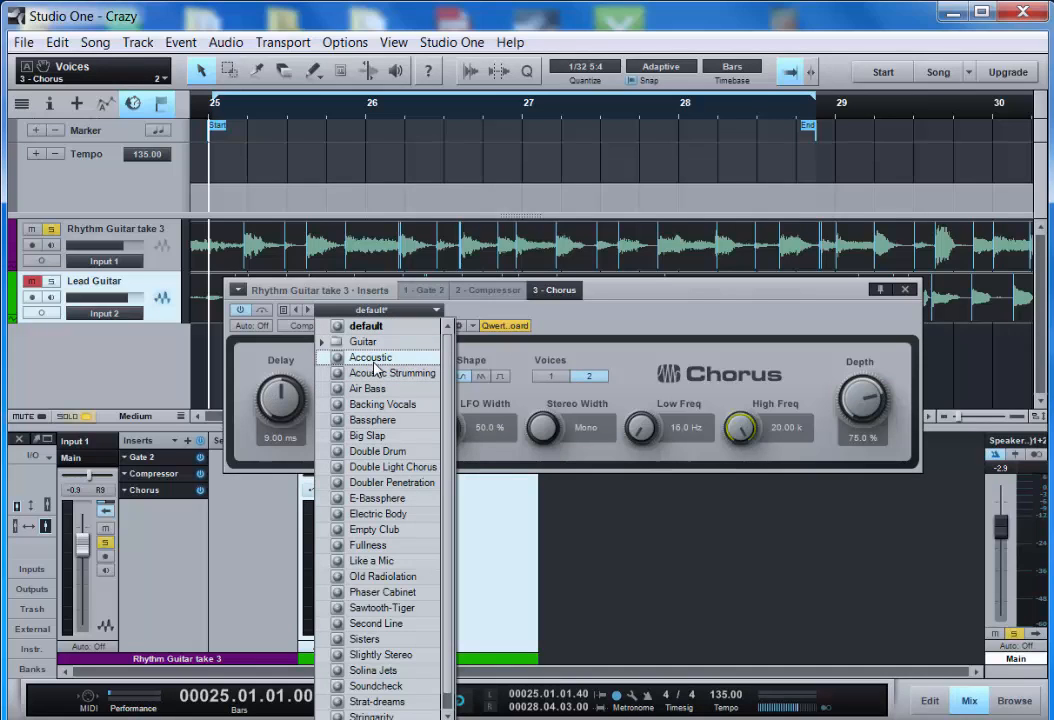
left_click(375, 358)
left_click(575, 317)
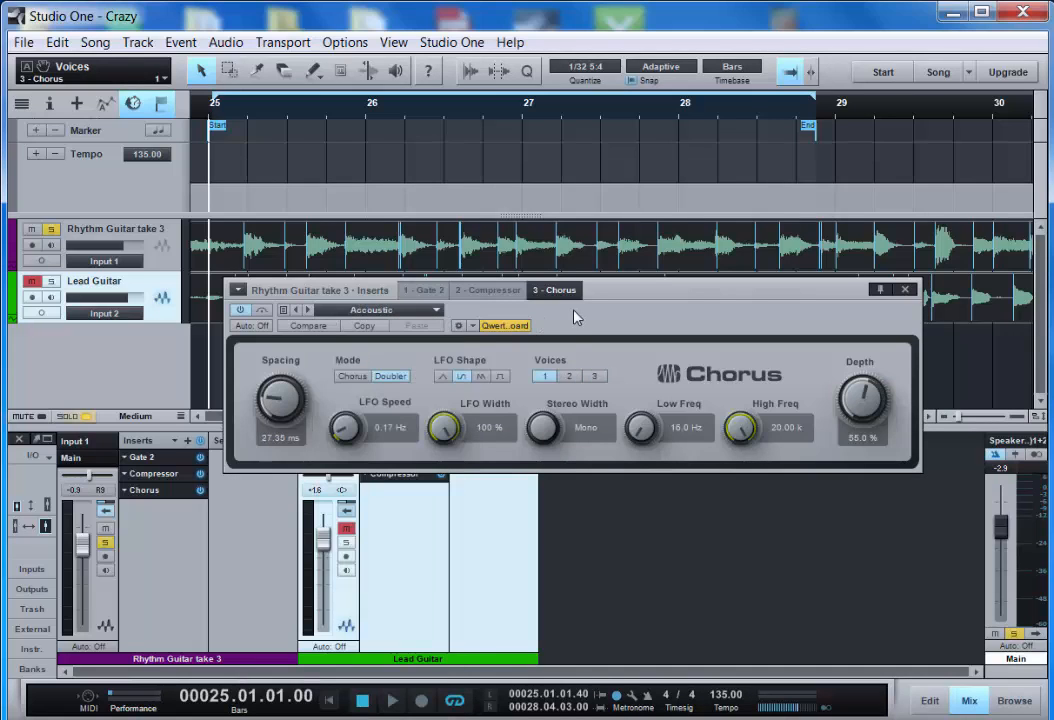
- Switch the chorus to Chorus mode and lower its Delay to about 5.12 ms
left_click(353, 377)
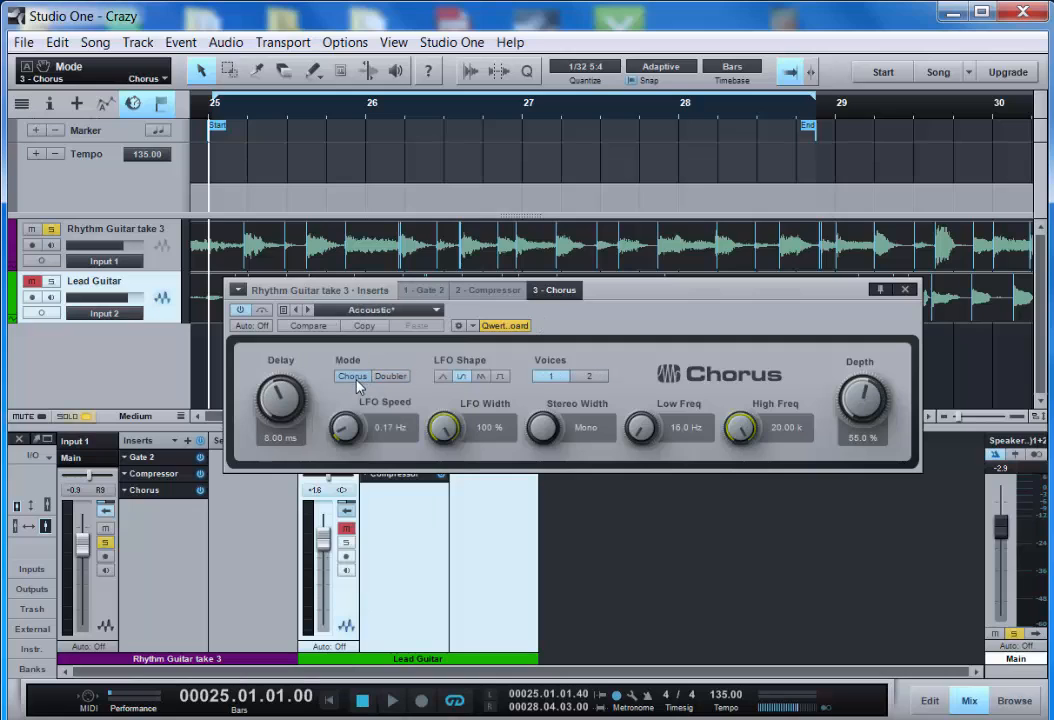
left_click_drag(276, 402, 274, 452)
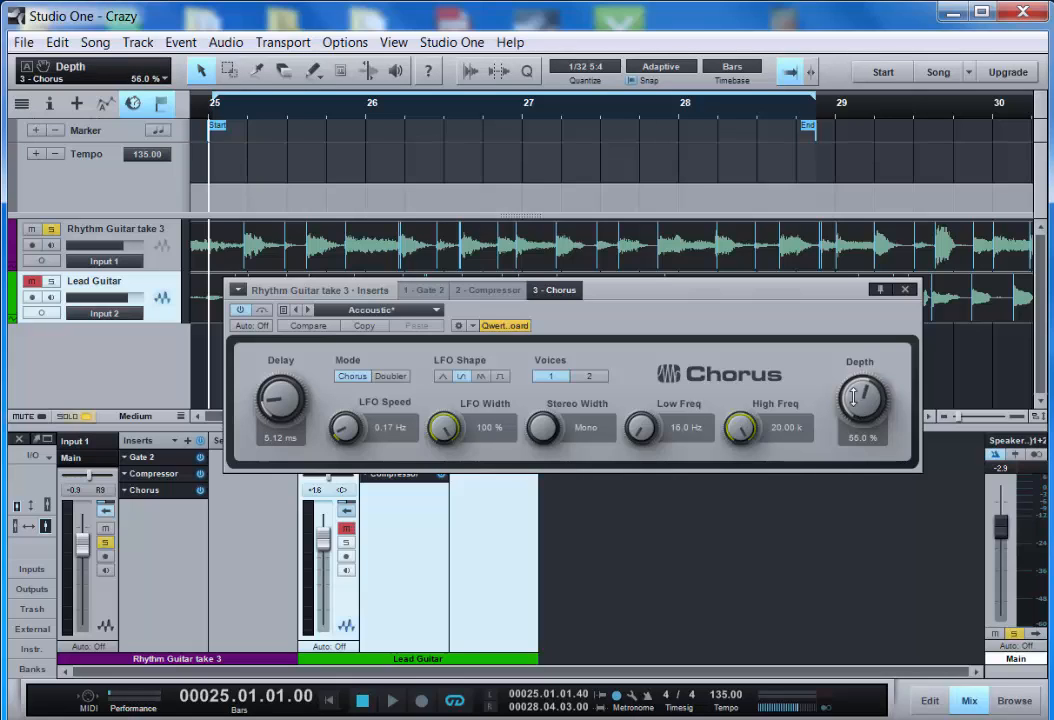
- Raise the chorus Depth to 100 %, set Voices to 2, and close the plug-in window
left_click_drag(853, 397, 852, 322)
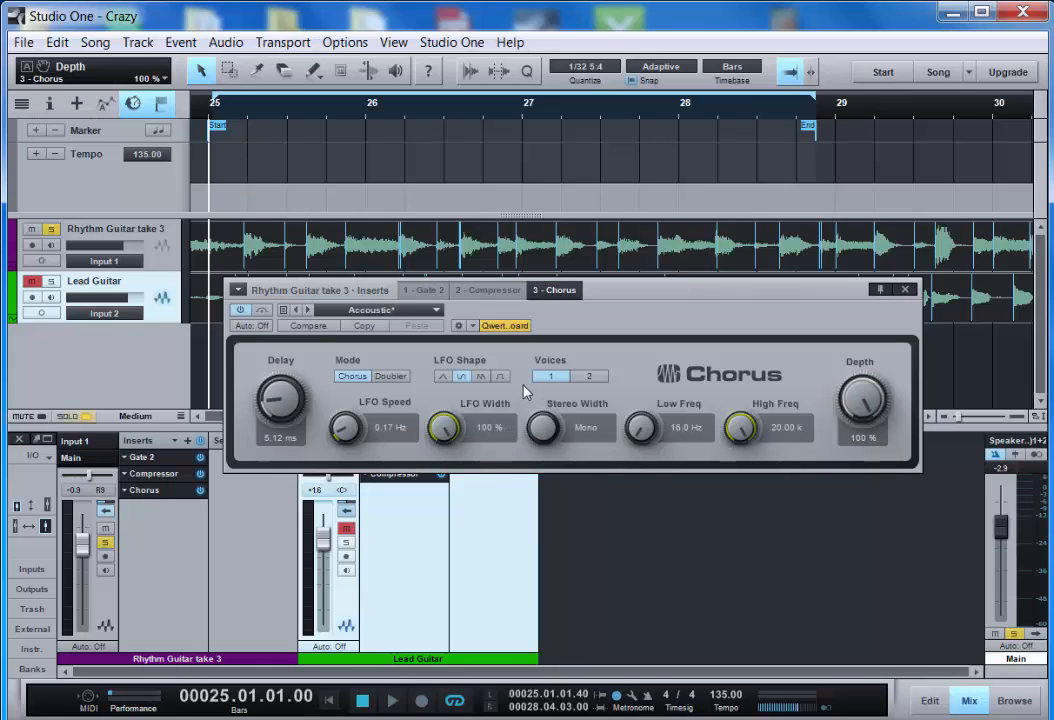
left_click(588, 376)
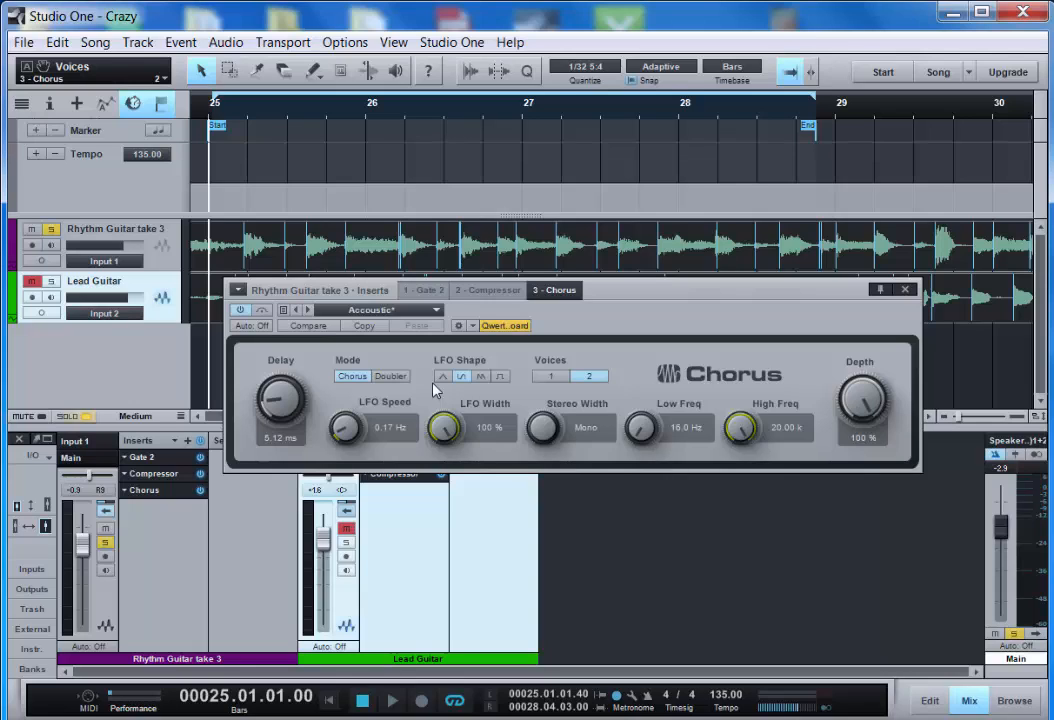
left_click(907, 290)
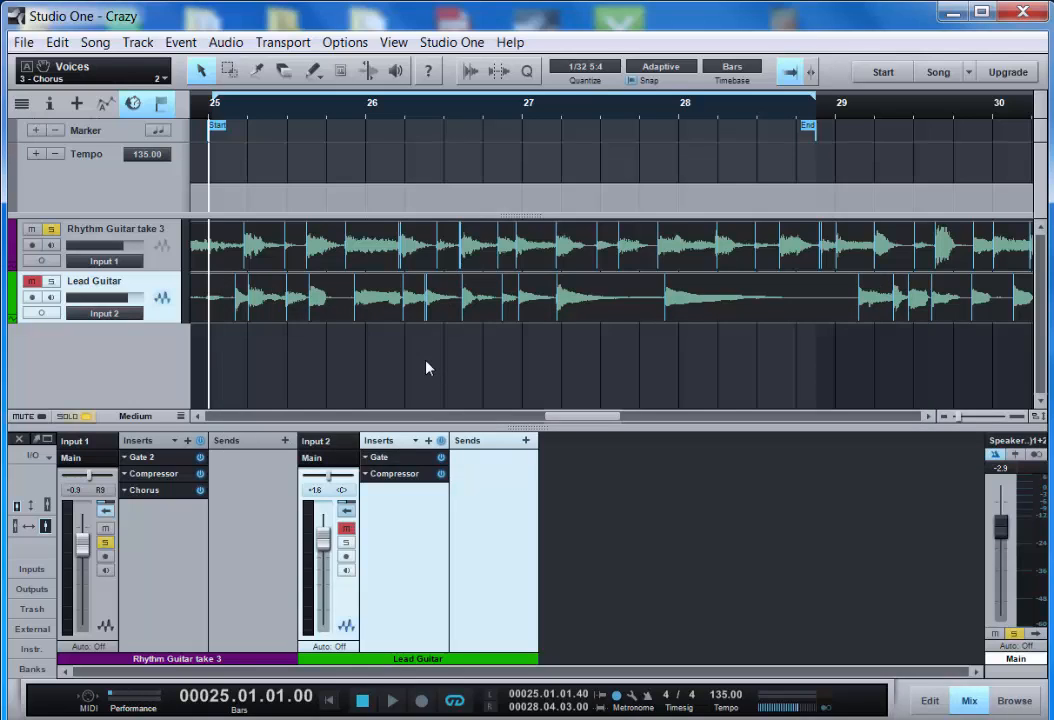
- Play the looped section to audition the chorused rhythm guitar
key("space")
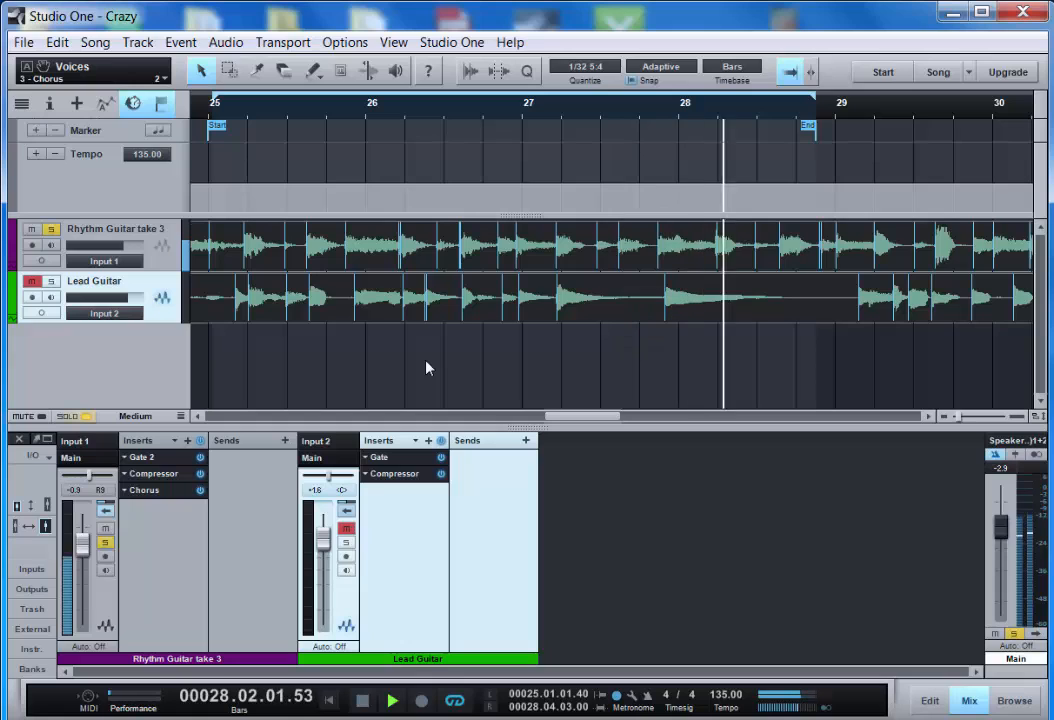
key("space")
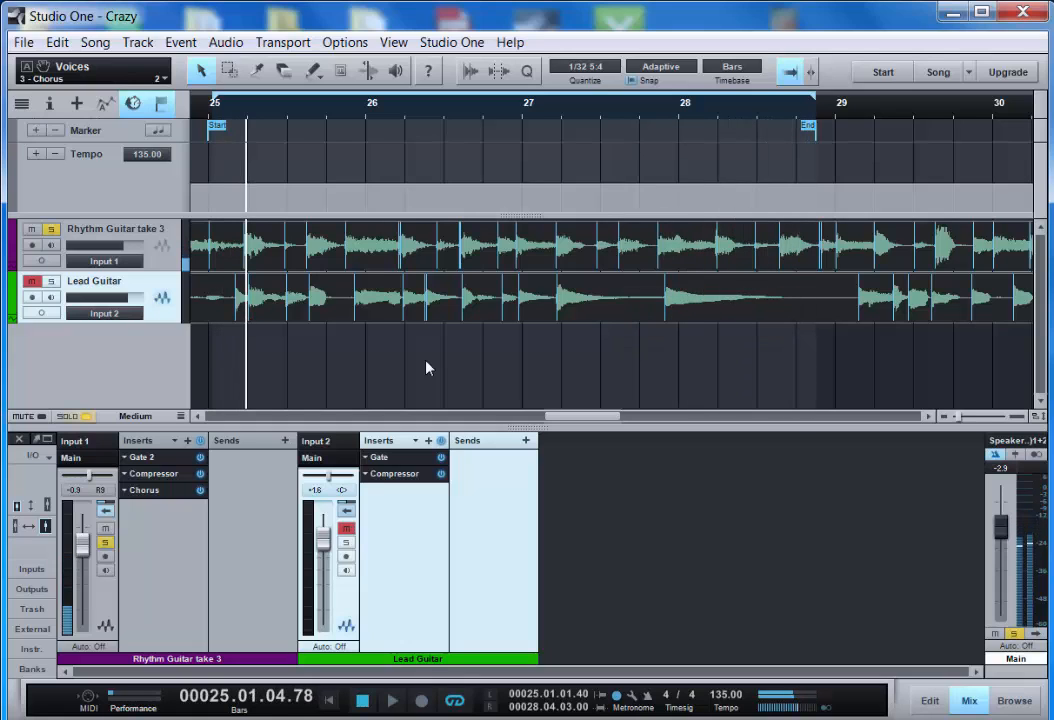
key("KP_0")
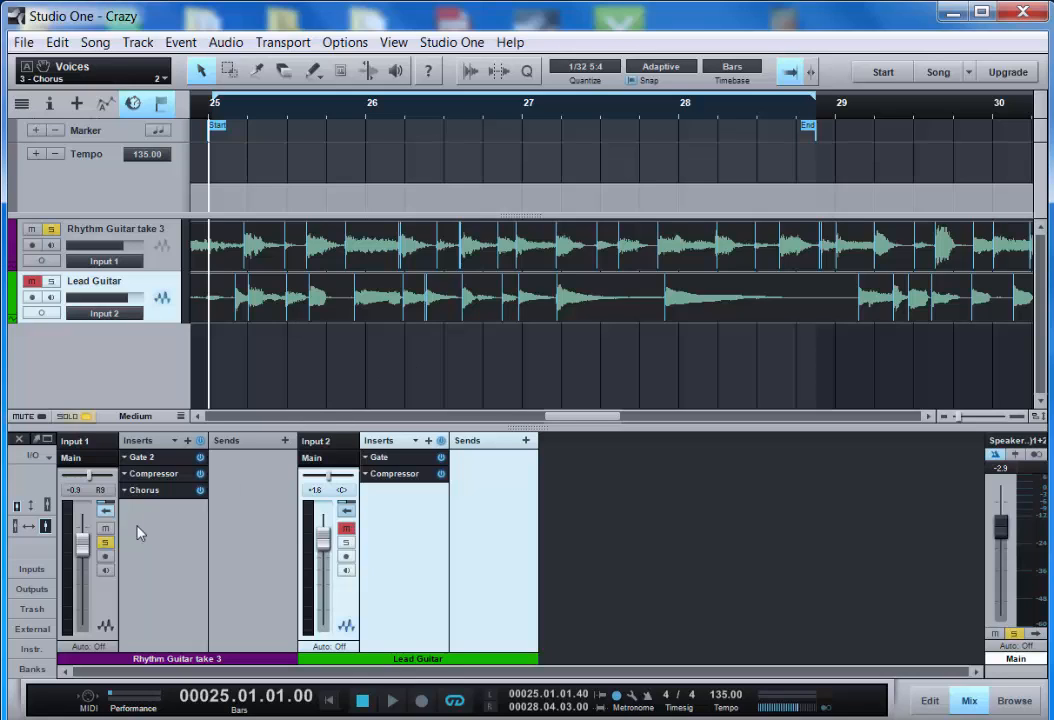
- Unsolo the rhythm guitar, solo the Lead Guitar track, and play the loop to audition it
left_click(105, 543)
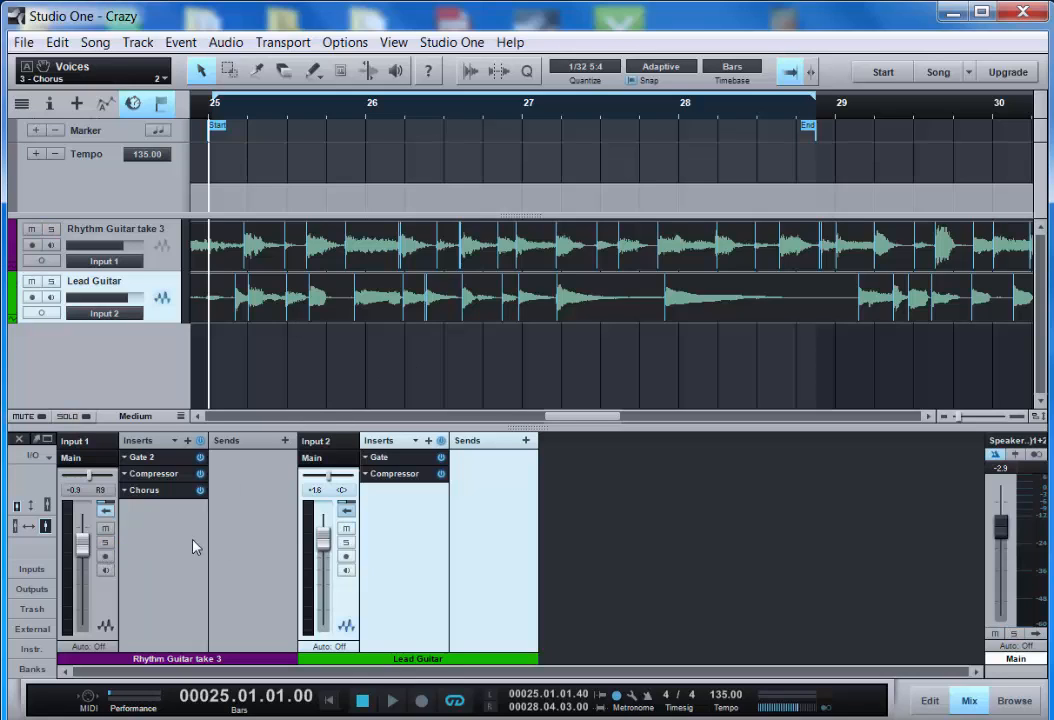
left_click(346, 544)
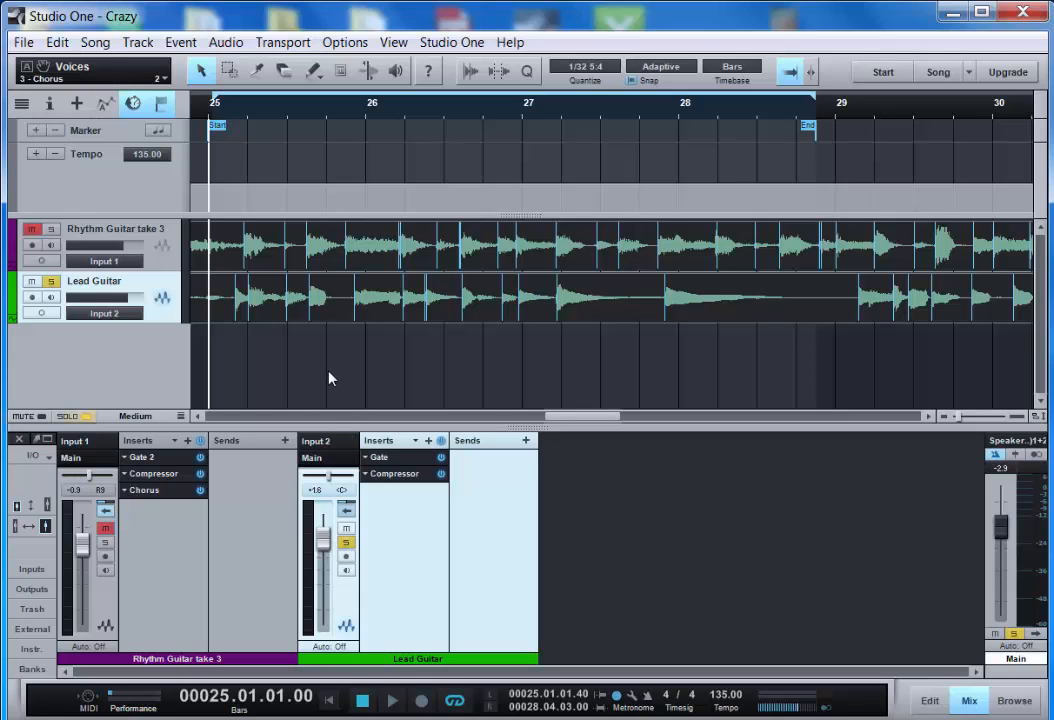
key("space")
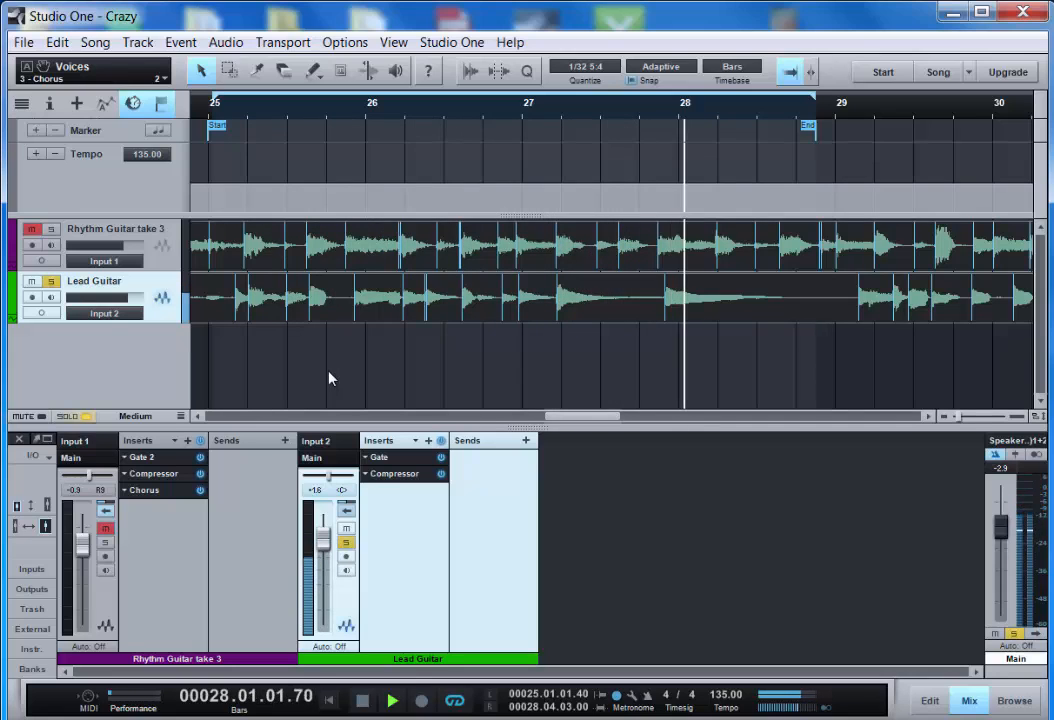
key("space")
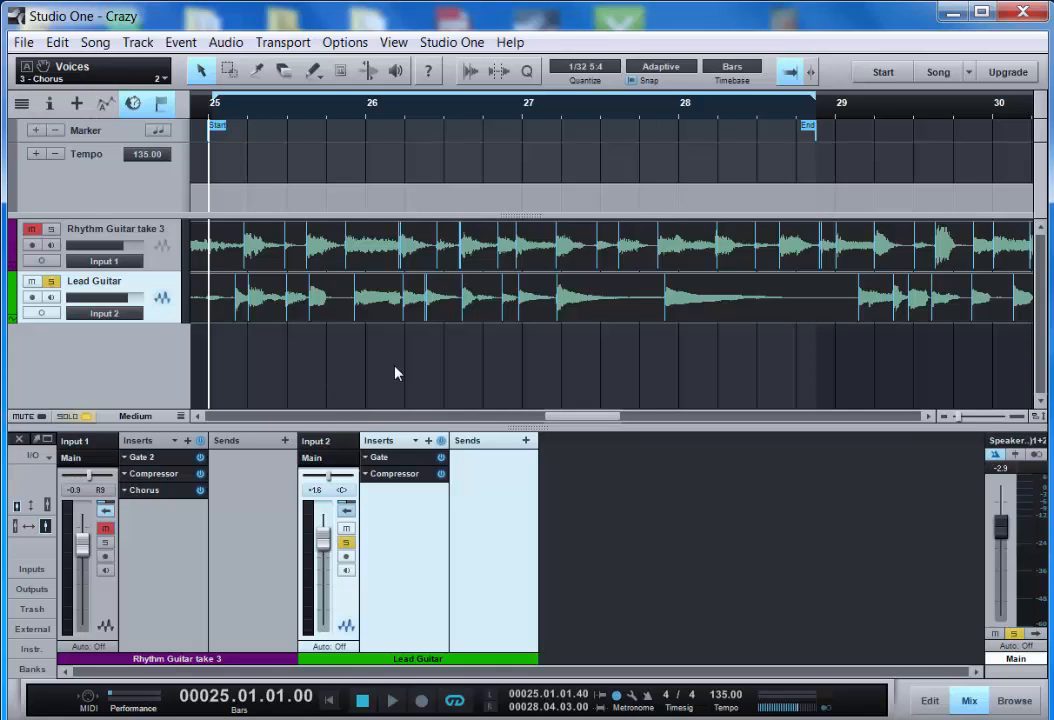
- Insert a Flanger effect on the Lead Guitar channel and move its window aside
left_click(428, 442)
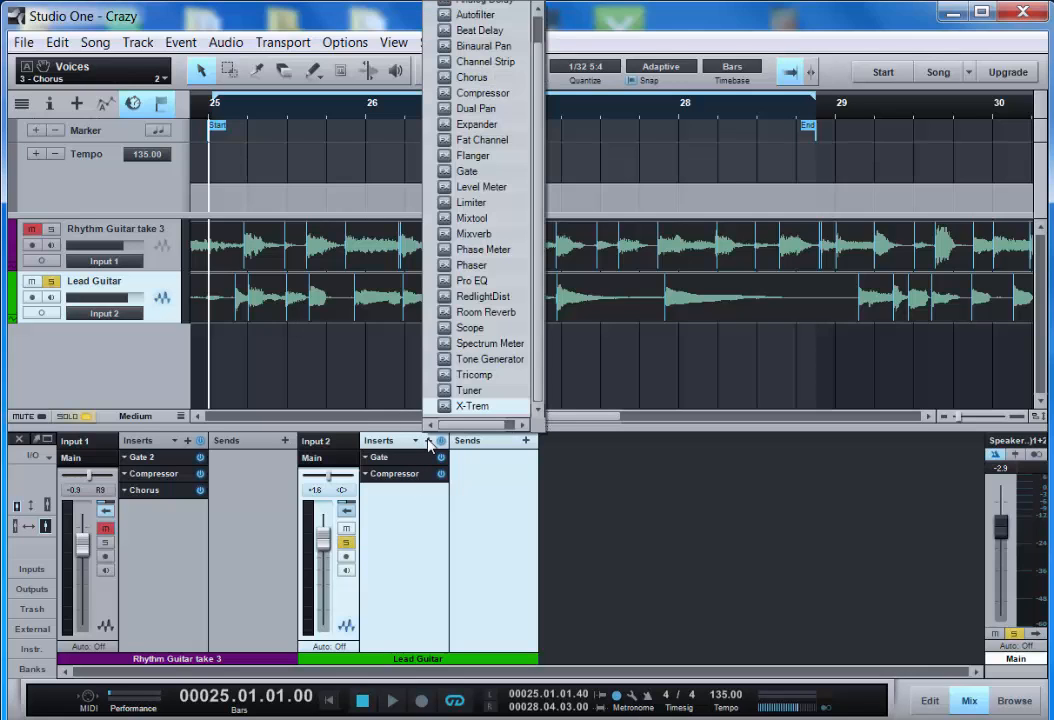
left_click(492, 164)
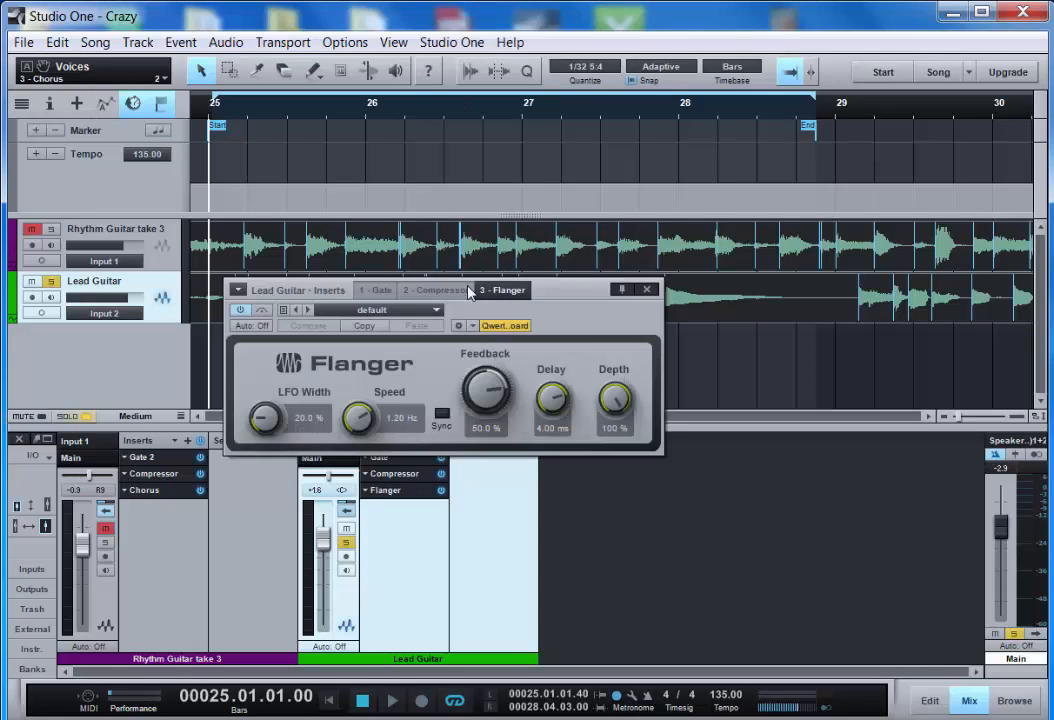
left_click_drag(548, 289, 808, 293)
- Set the flanger Feedback to about -0.4 %, Speed 0.06 Hz, Delay 6.96 ms and LFO Width 18 %
left_click_drag(730, 386, 739, 427)
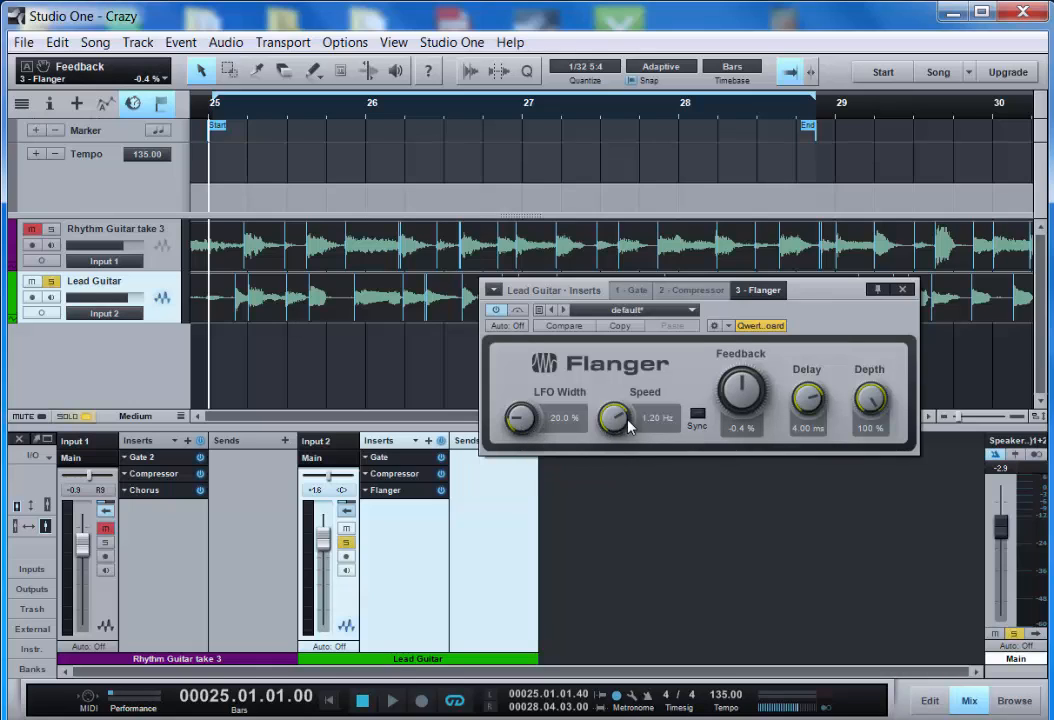
left_click_drag(629, 427, 632, 510)
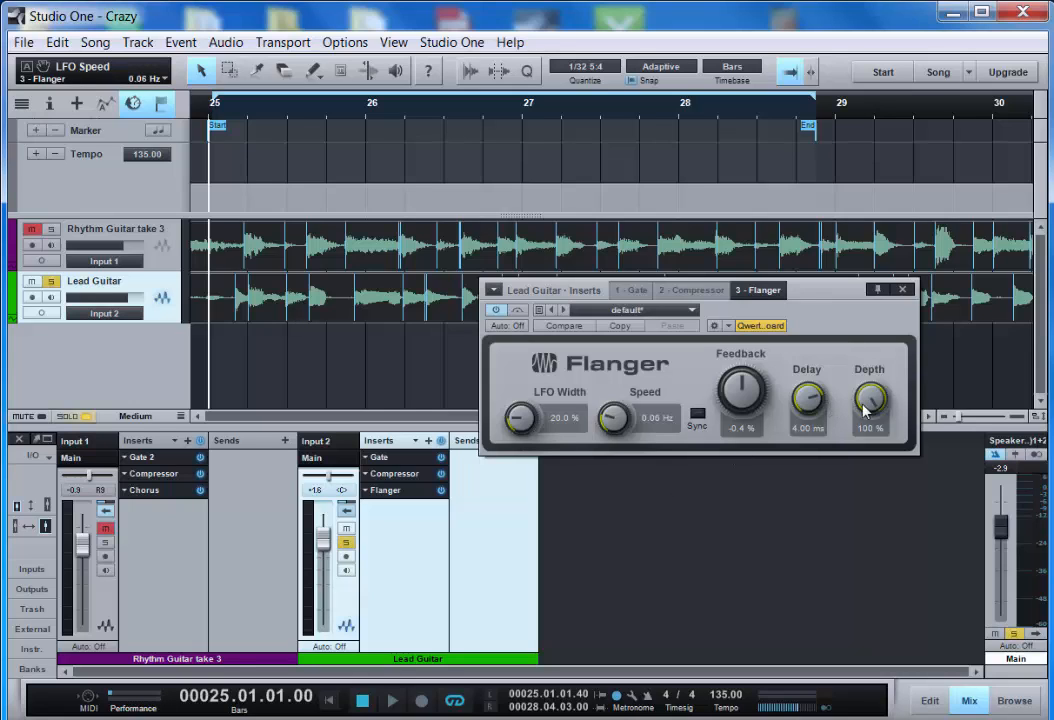
left_click_drag(809, 394, 802, 352)
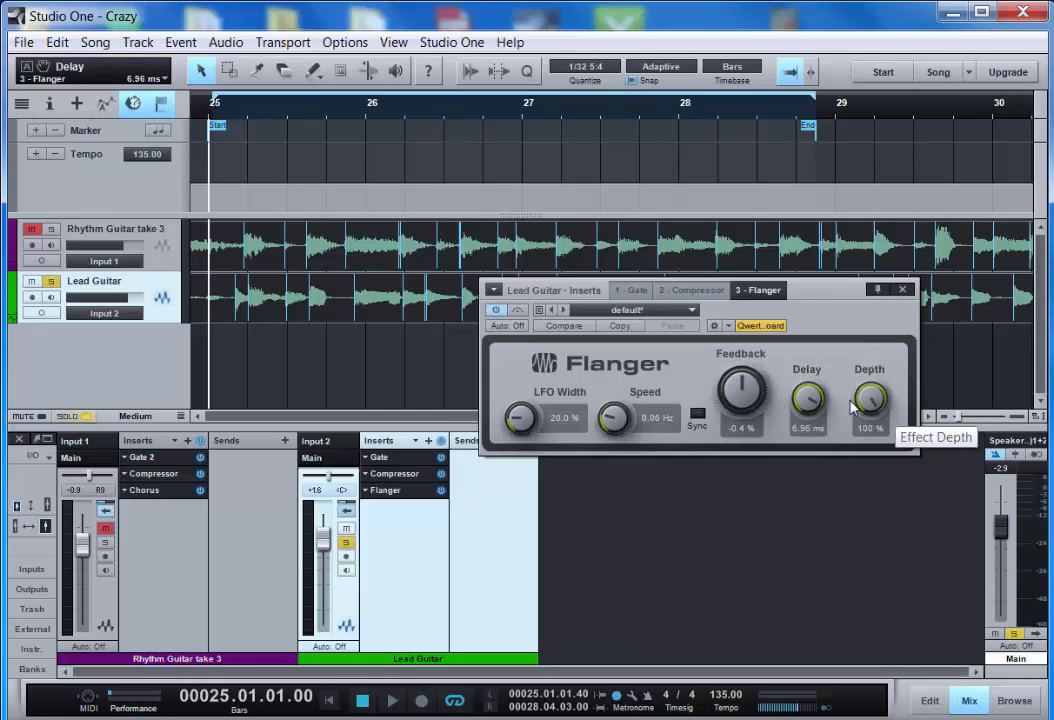
left_click(512, 425)
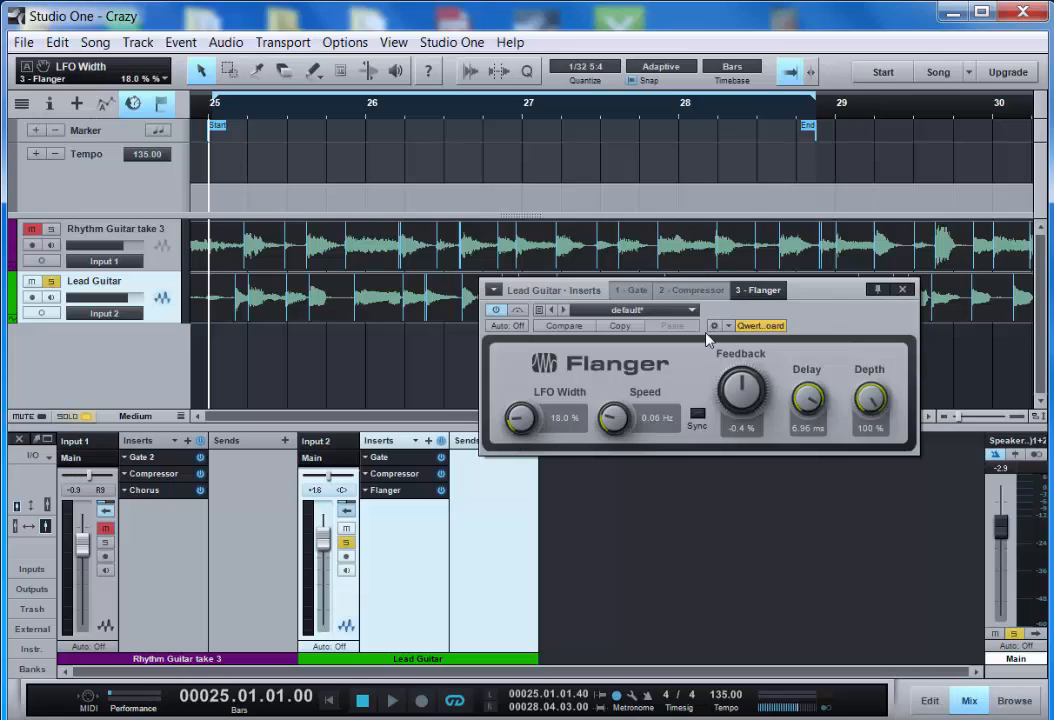
- Play the loop to audition the flanged lead, return to the loop start, and close the plug-in window
key("space")
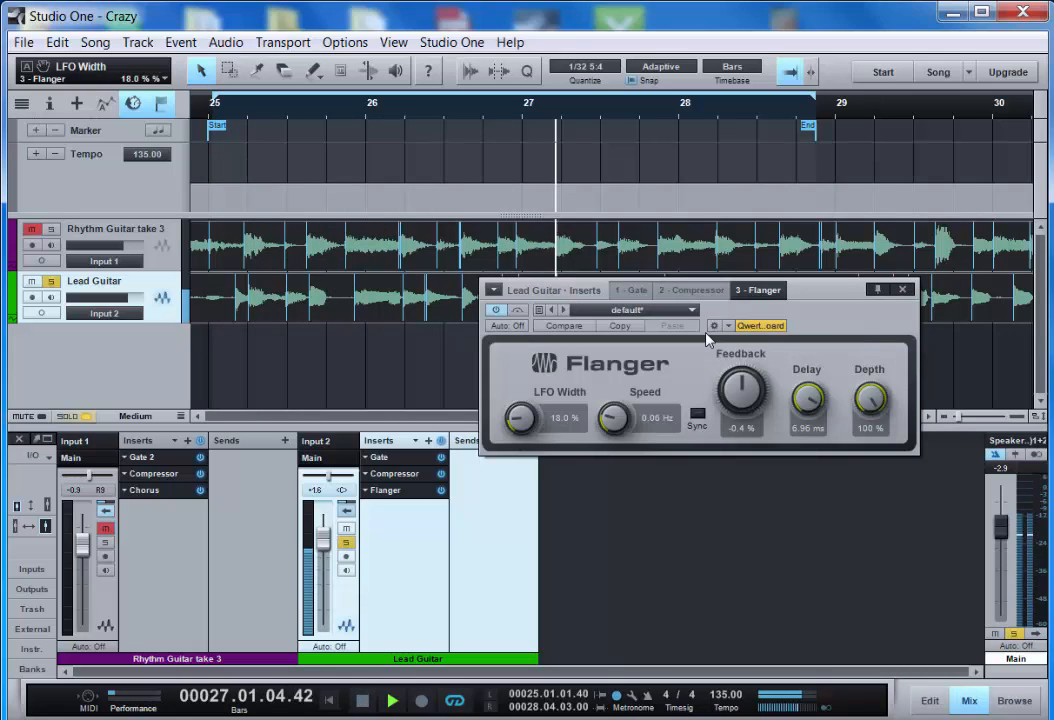
key("space")
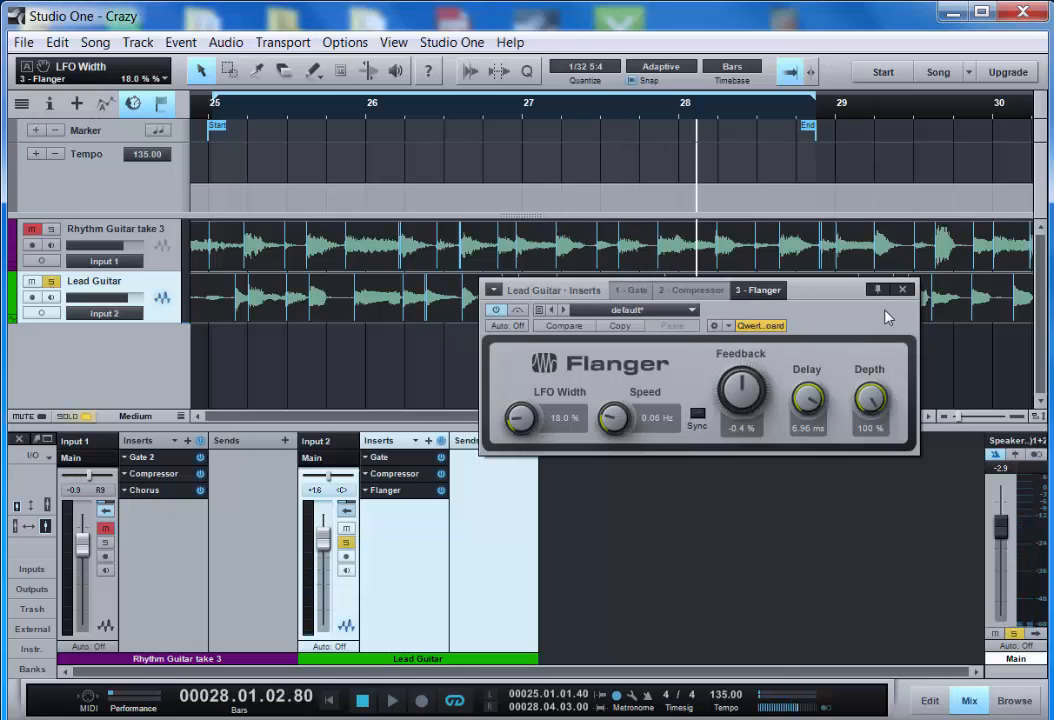
key("Home")
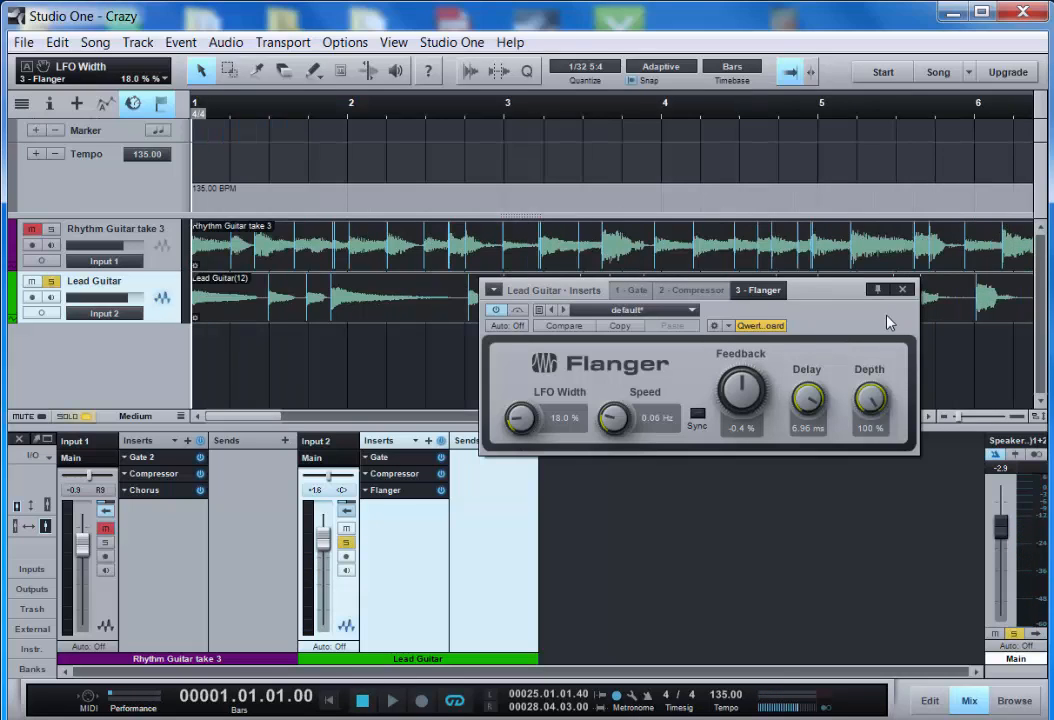
key("KP_1")
left_click(902, 289)
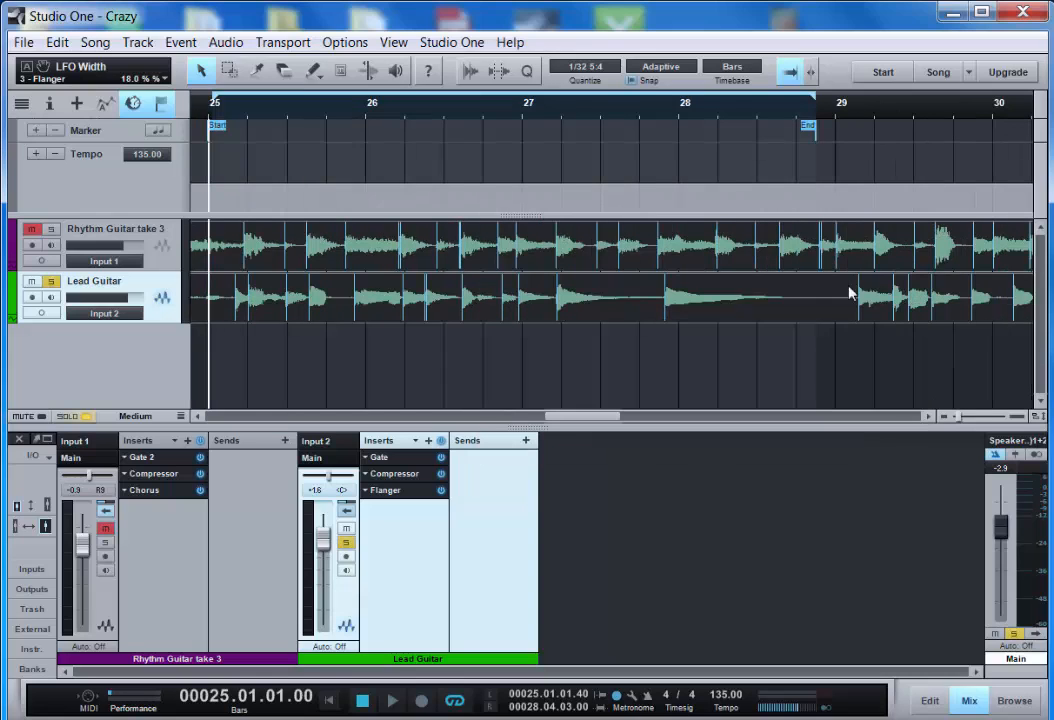
- Unsolo the Lead Guitar track and play the loop with both guitars together
left_click(346, 542)
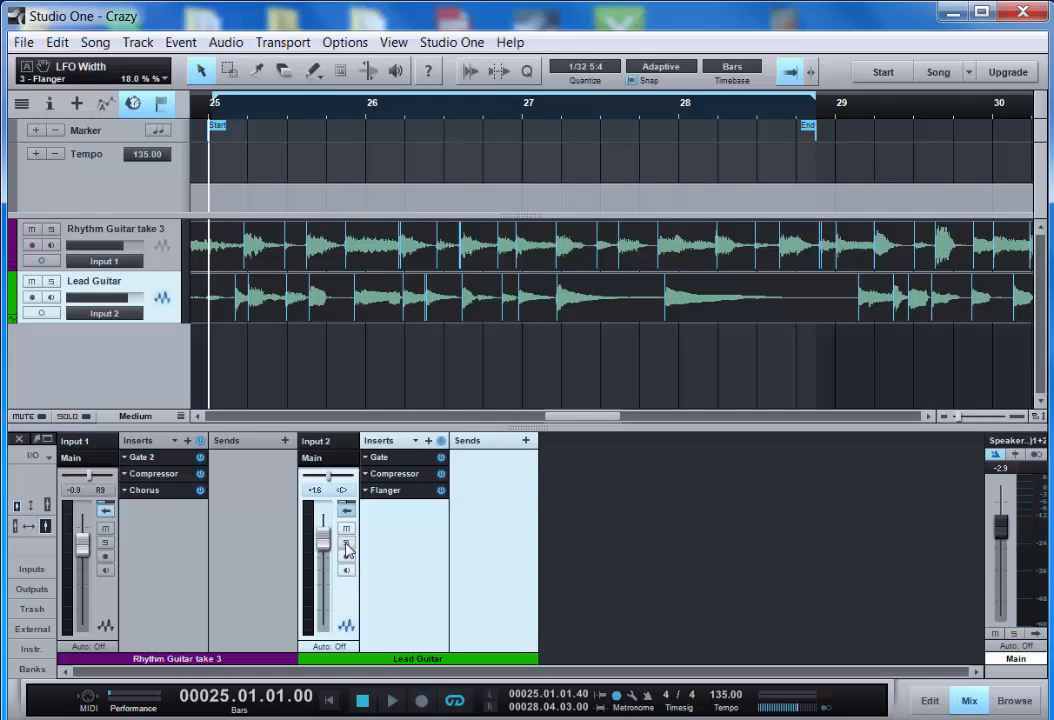
key("space")
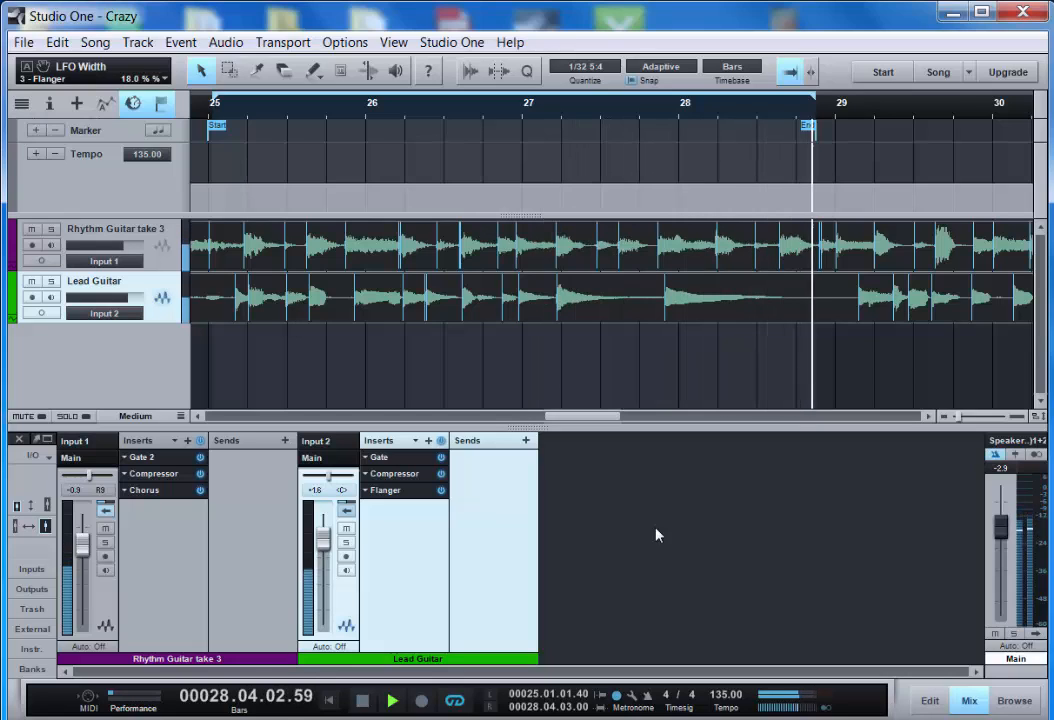
key("space")
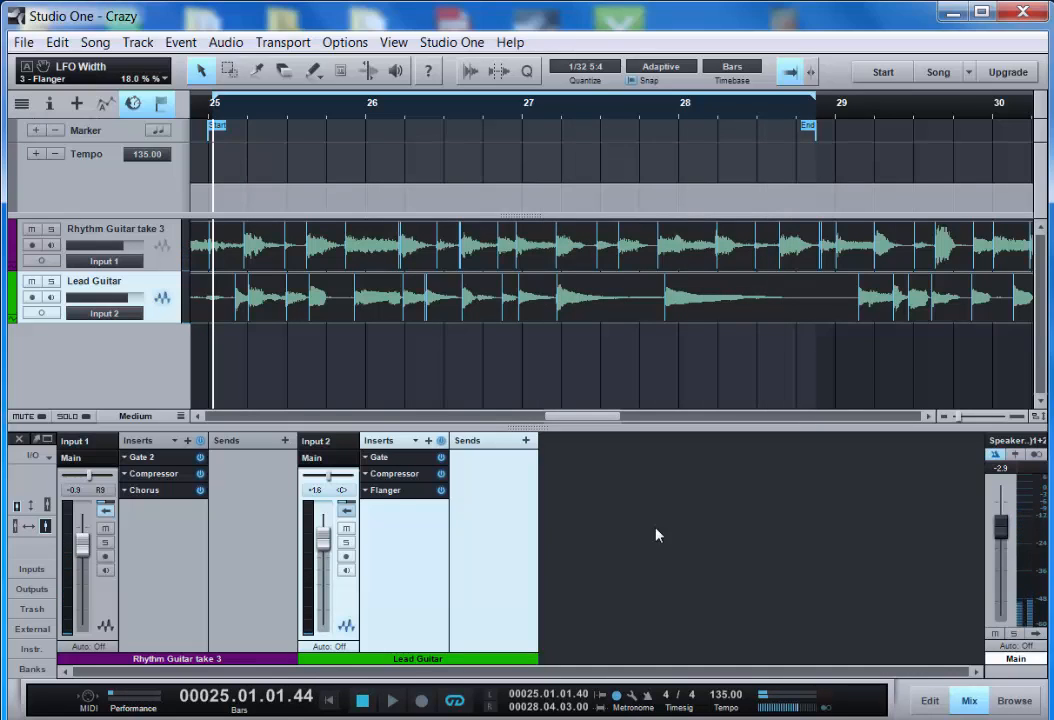